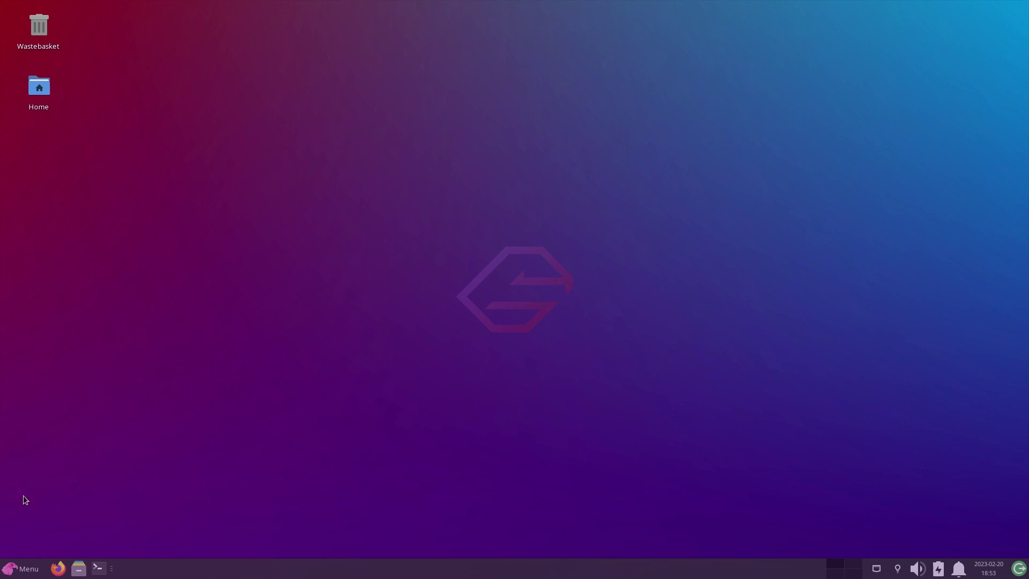
Show the Whisker menu's System category, listing BleachBit, Btrfs Assistant and Garuda Assistant
click(29, 567)
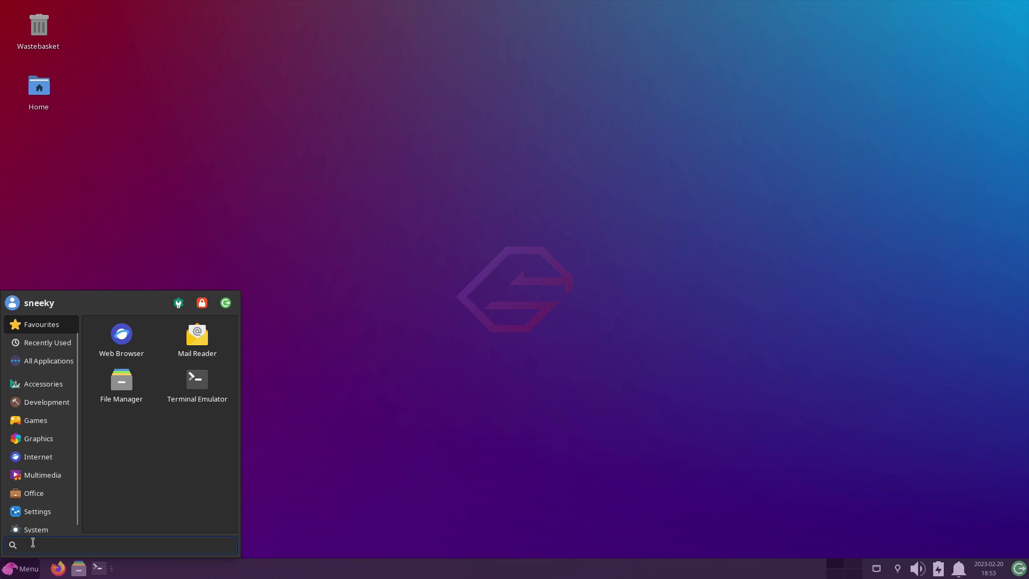
scroll(58, 465, down, 1)
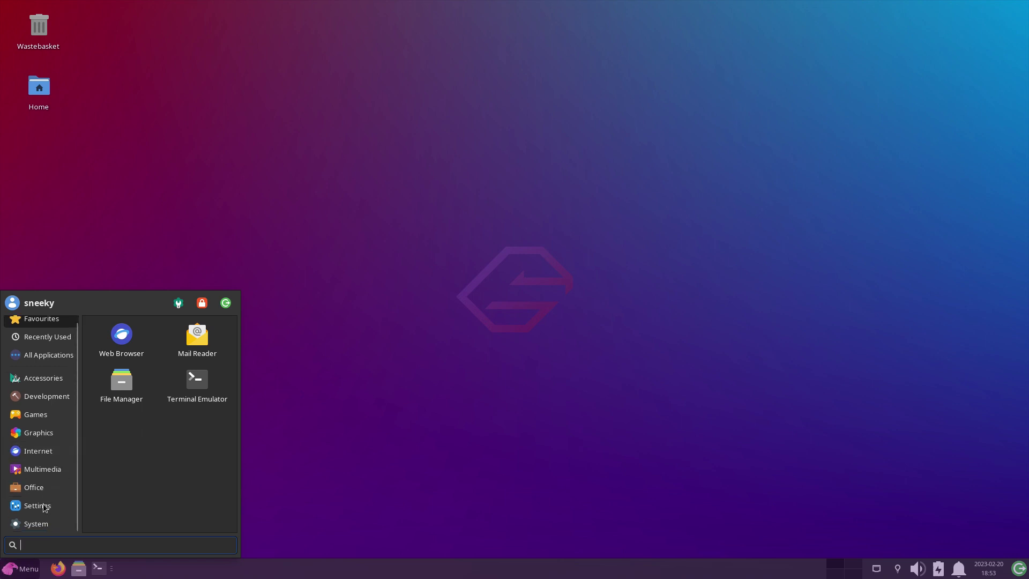
click(43, 524)
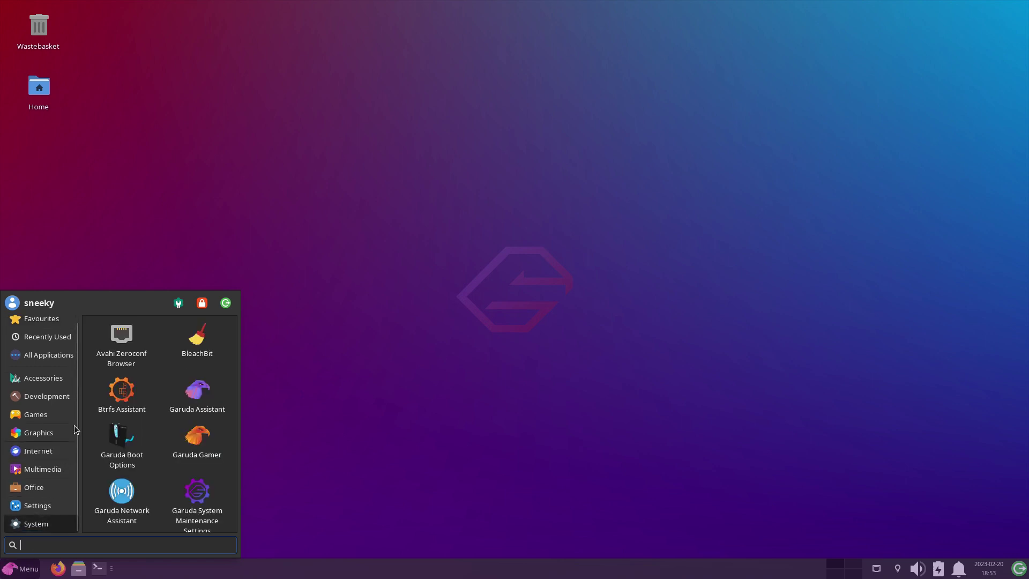
Launch Garuda Assistant and view its BTRFS/Snapper page
click(195, 397)
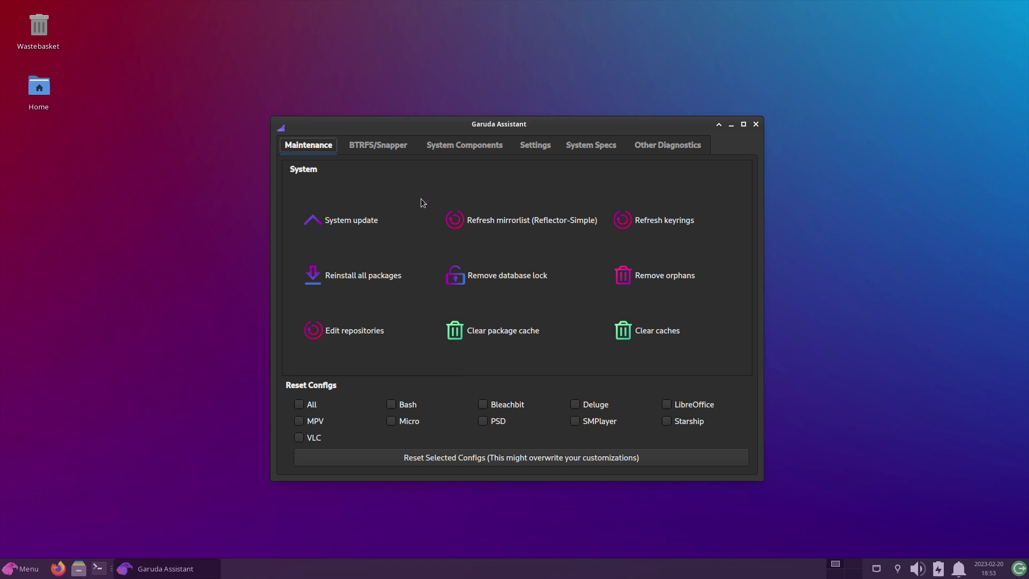
click(373, 152)
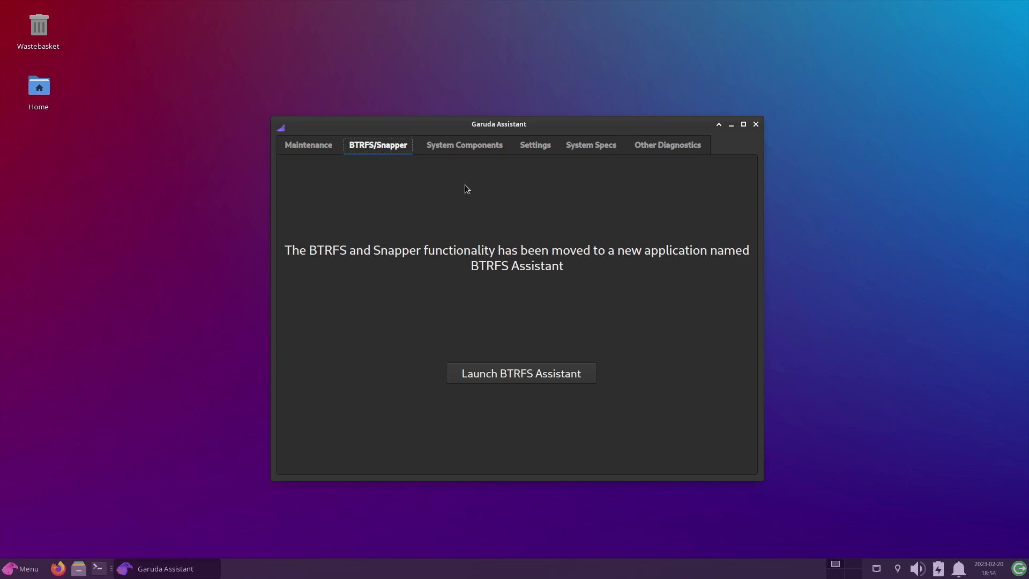
Browse Garuda Assistant's System Components audio, virtualization, printing, Bluetooth and networking options
click(464, 148)
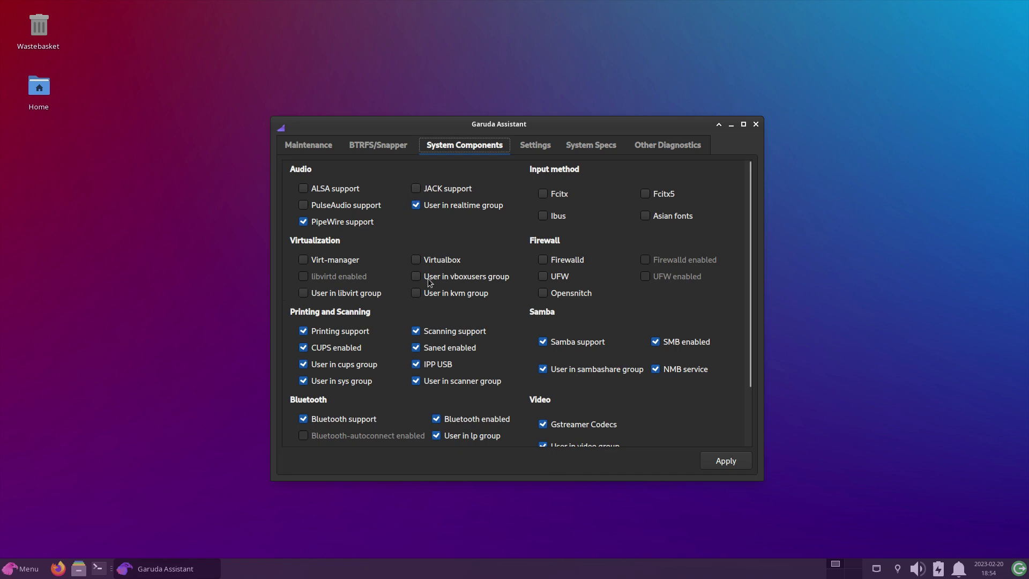
scroll(519, 303, down, 2)
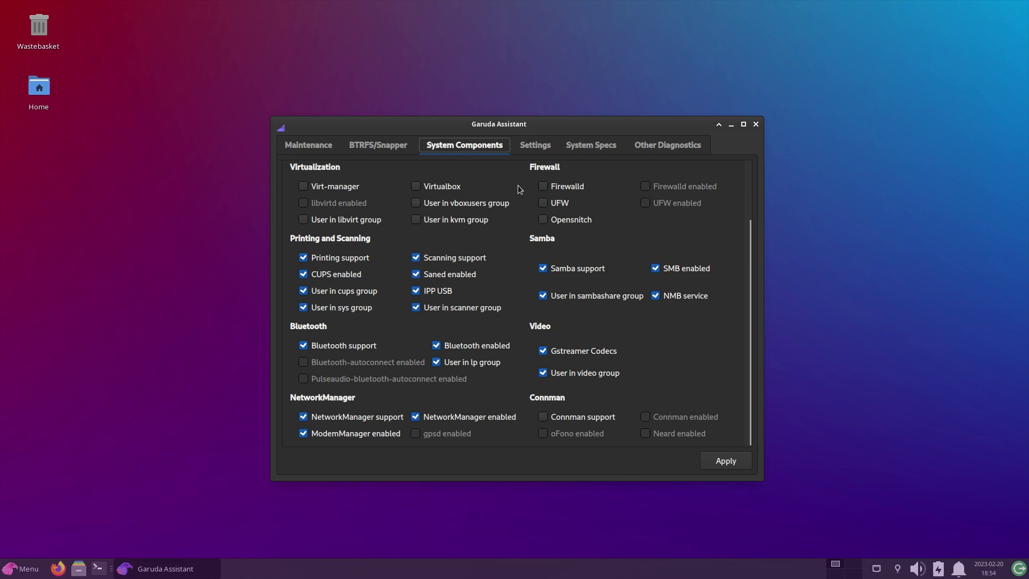
Tour the Settings, System Specs, Other Diagnostics and Maintenance tabs, then close Garuda Assistant
click(535, 147)
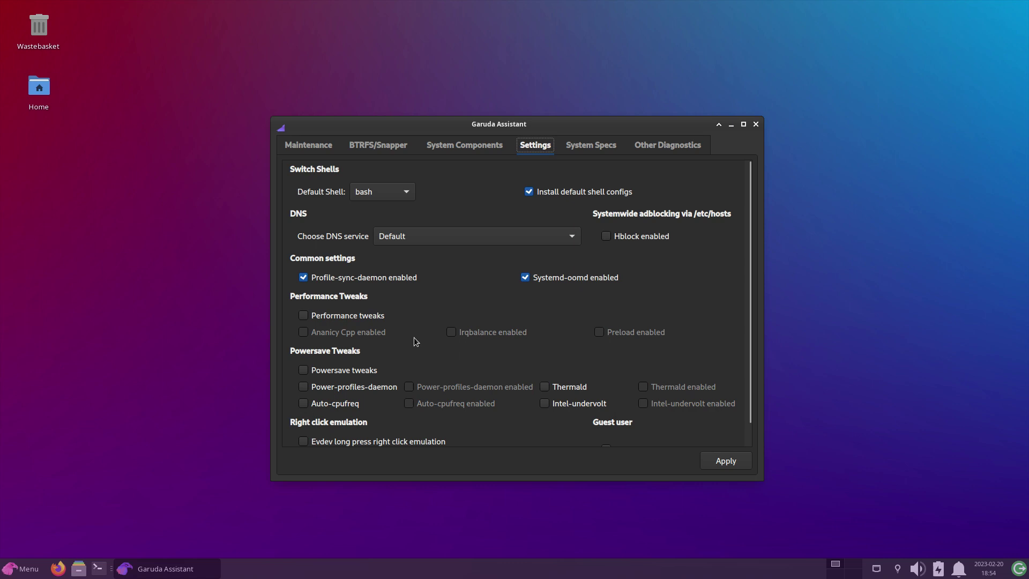
click(589, 147)
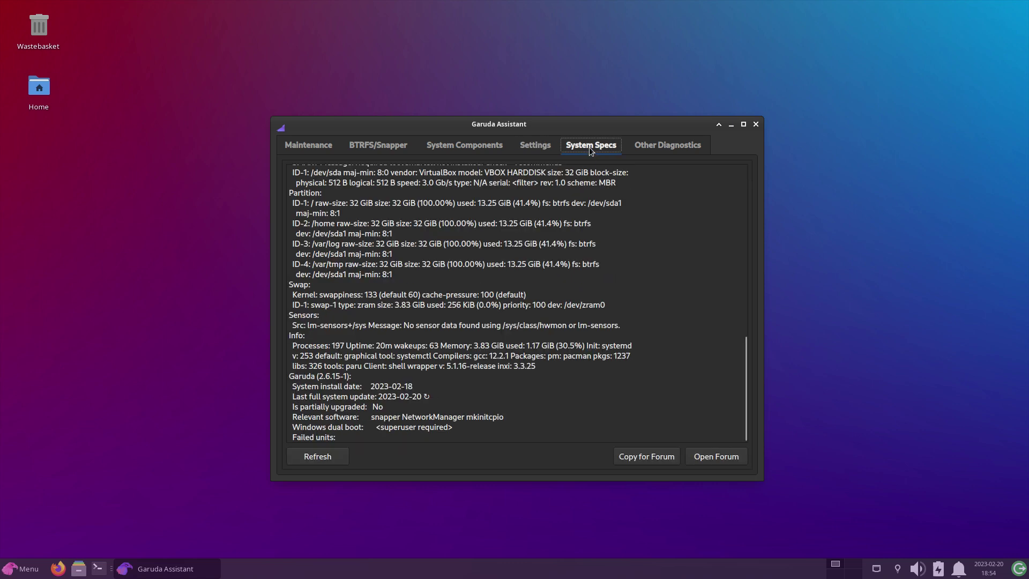
click(646, 146)
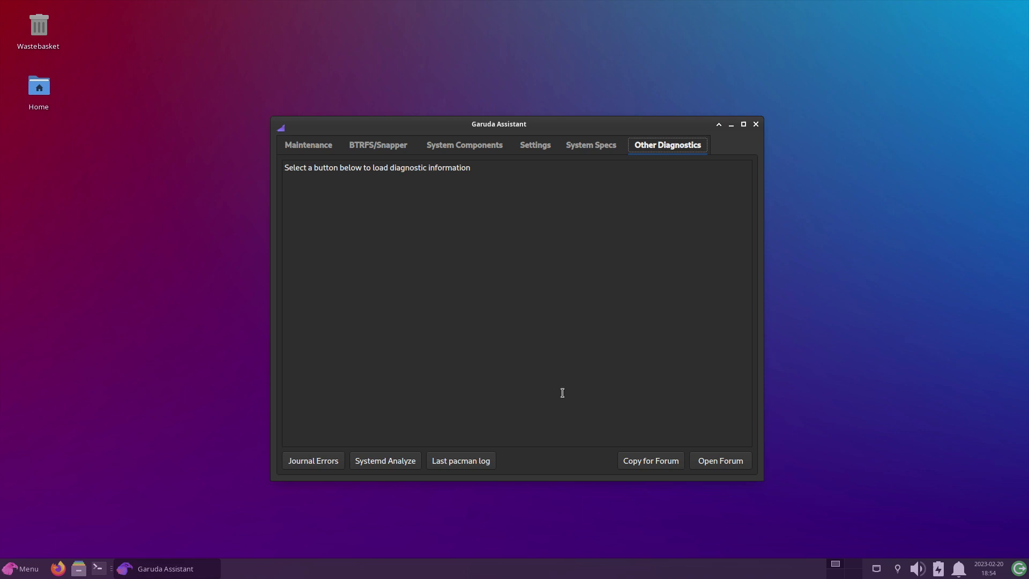
click(300, 145)
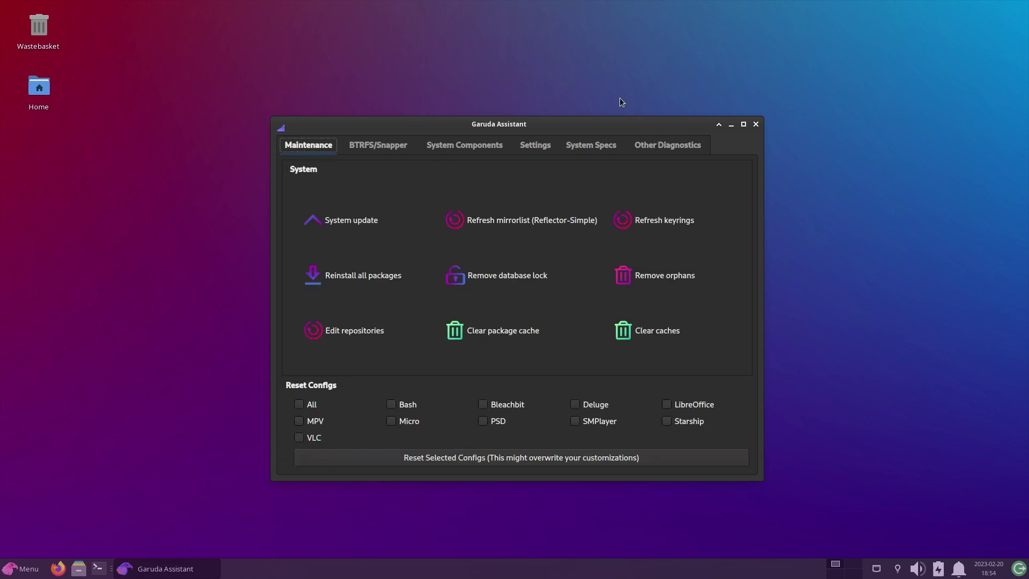
click(756, 124)
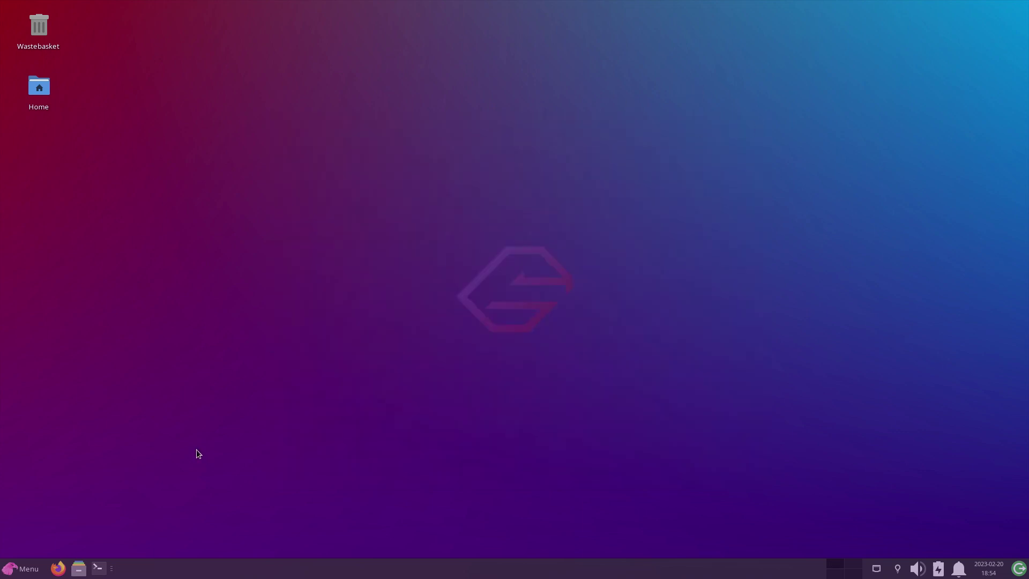
Launch Terminal Emulator from the Whisker menu's Favourites
click(24, 575)
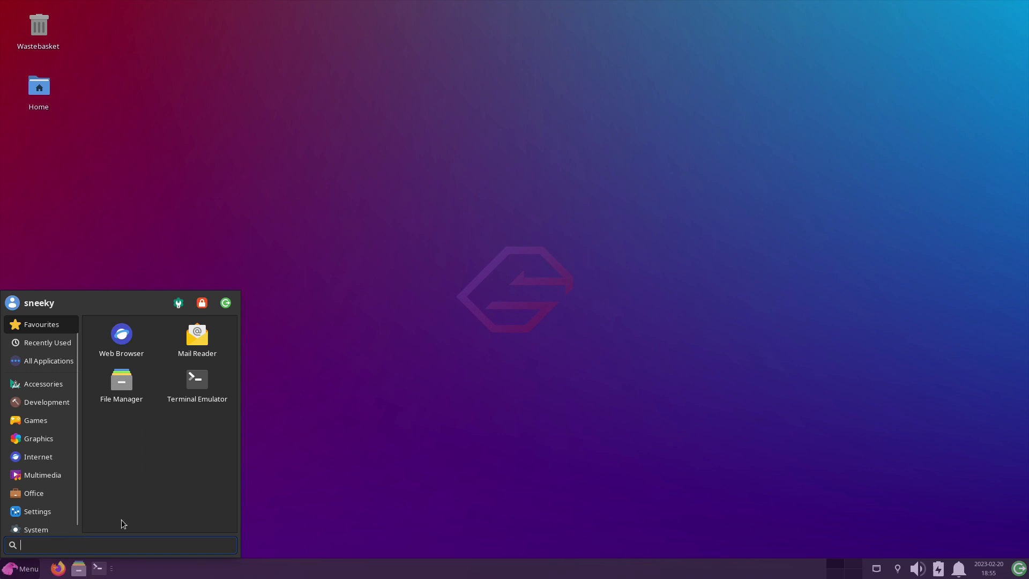
click(196, 384)
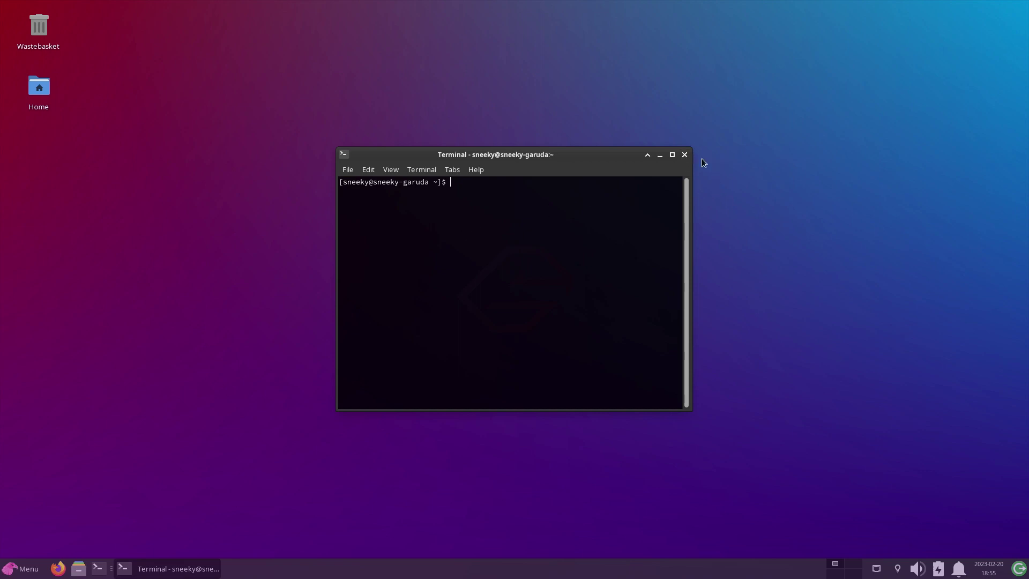
Run htop to view the running processes, then close the terminal window
text(htop)
key(Return)
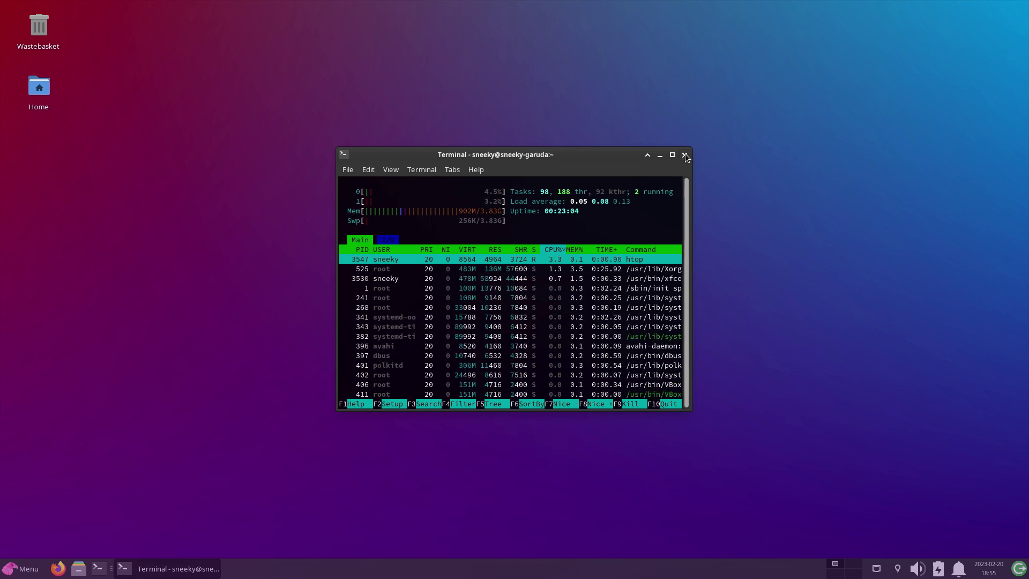
click(685, 155)
click(570, 337)
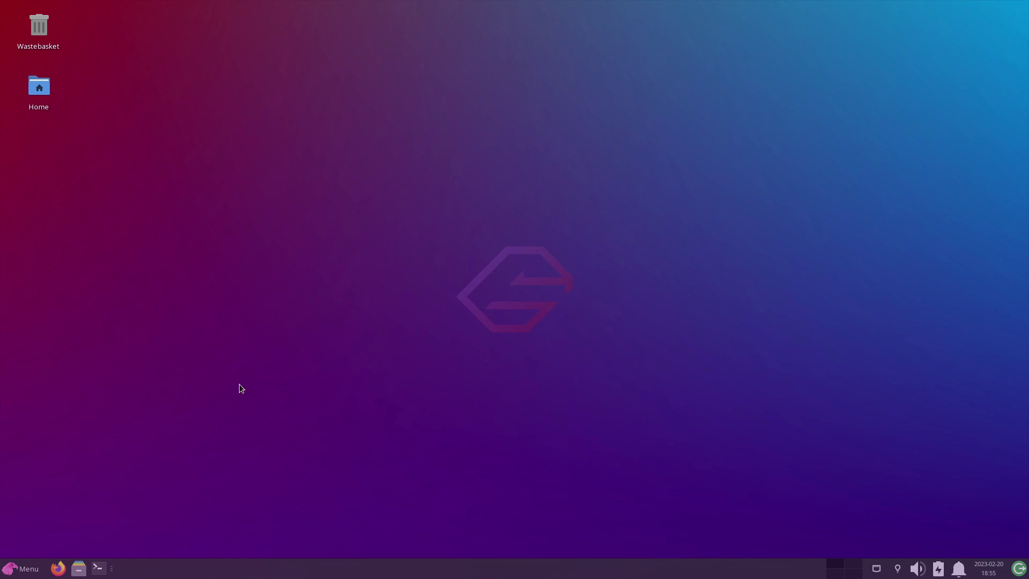
click(24, 569)
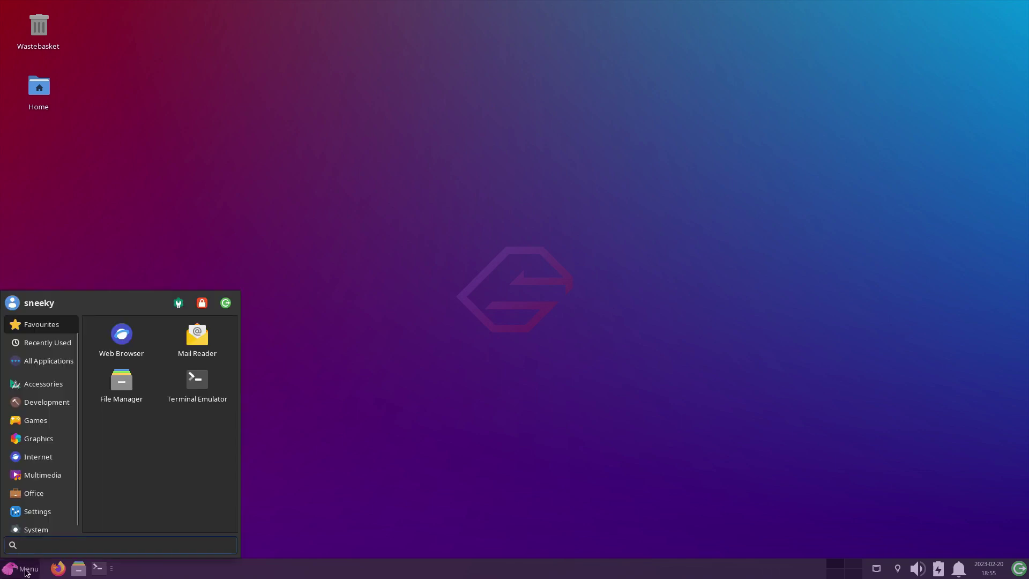
click(35, 420)
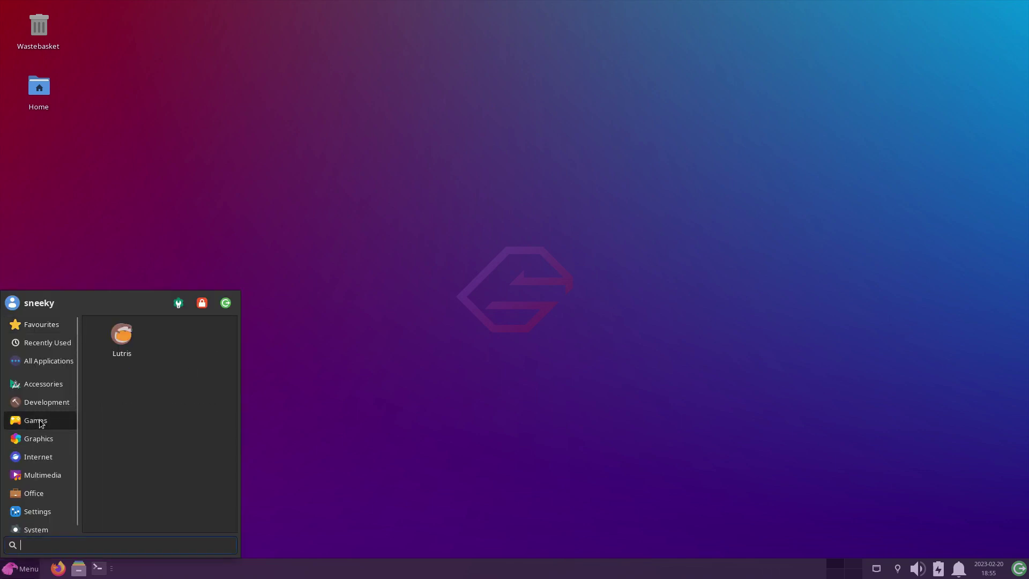
click(113, 343)
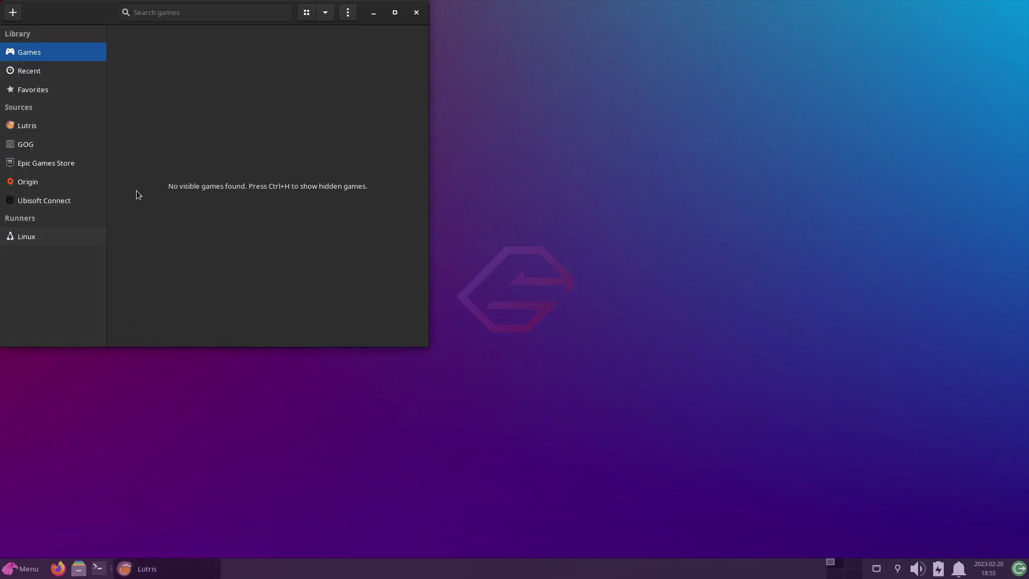
drag(78, 15, 235, 69)
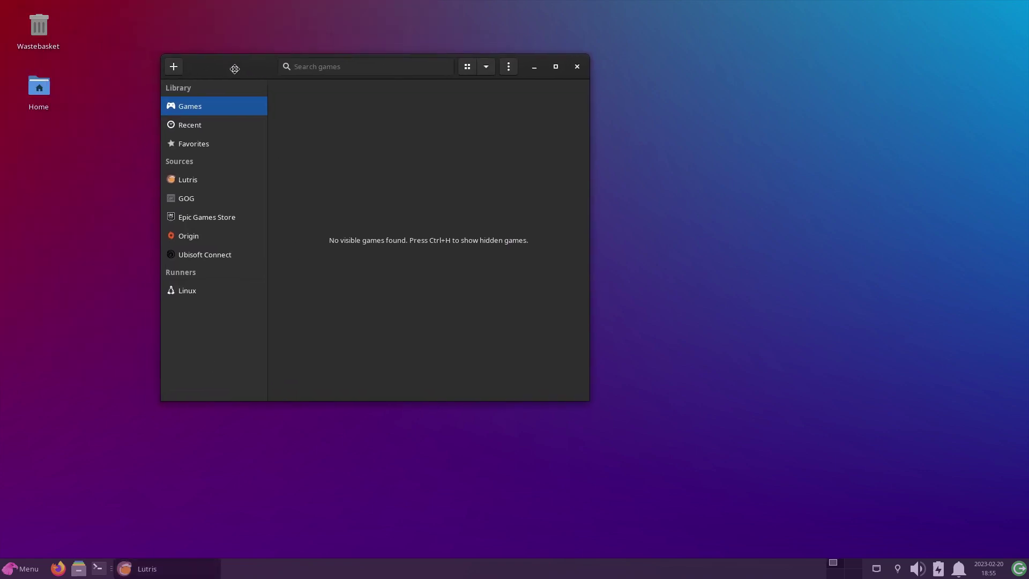
click(577, 67)
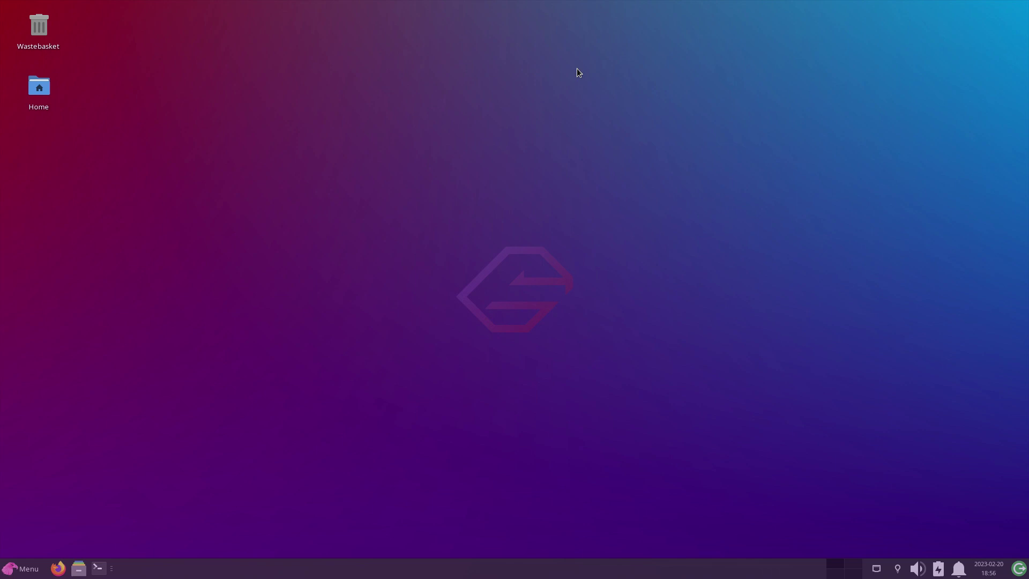
Launch Garuda Gamer from the System category and move its window to the screen centre
click(17, 571)
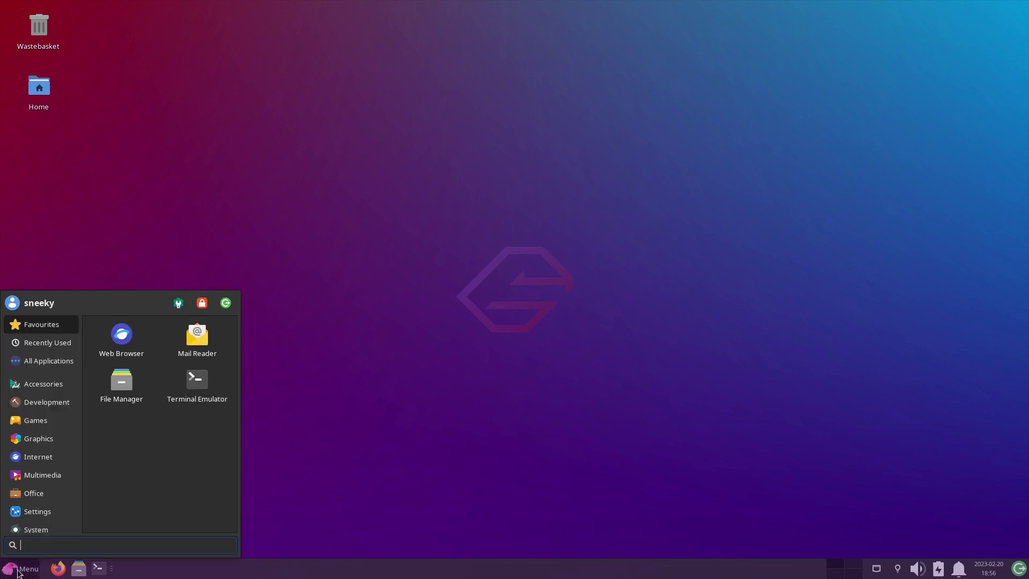
click(37, 511)
scroll(133, 426, down, 1)
scroll(131, 424, down, 1)
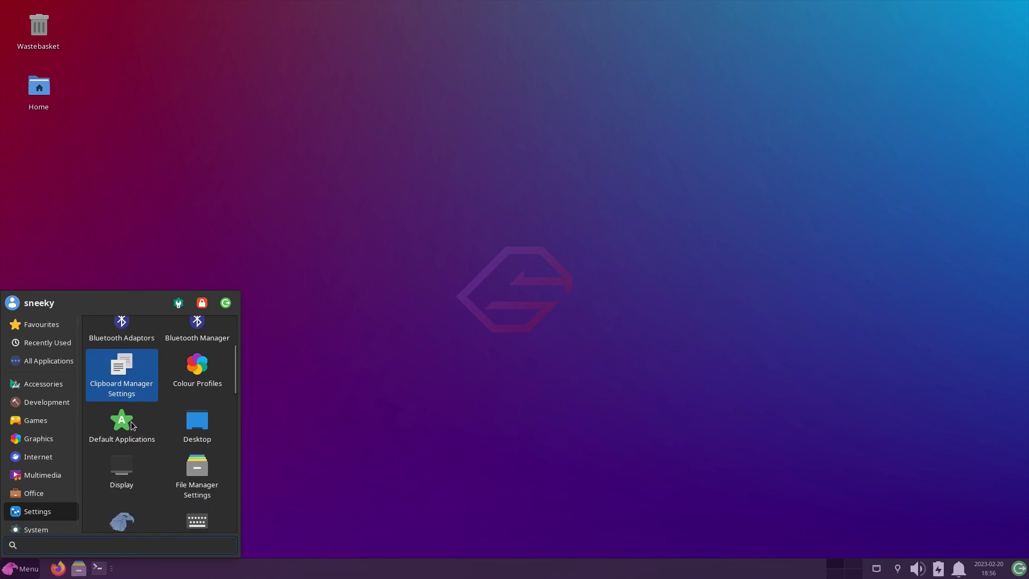
click(59, 530)
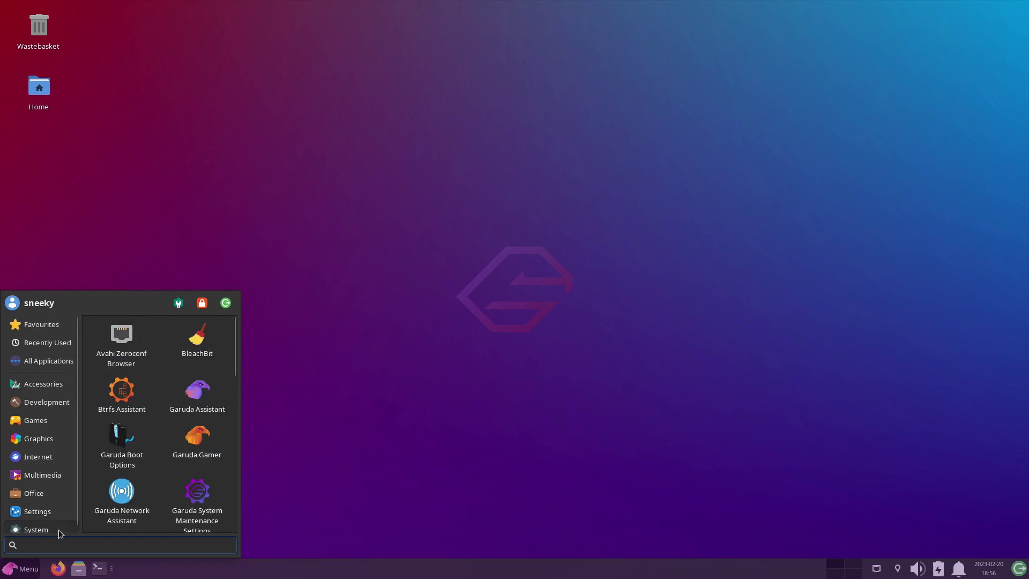
click(196, 441)
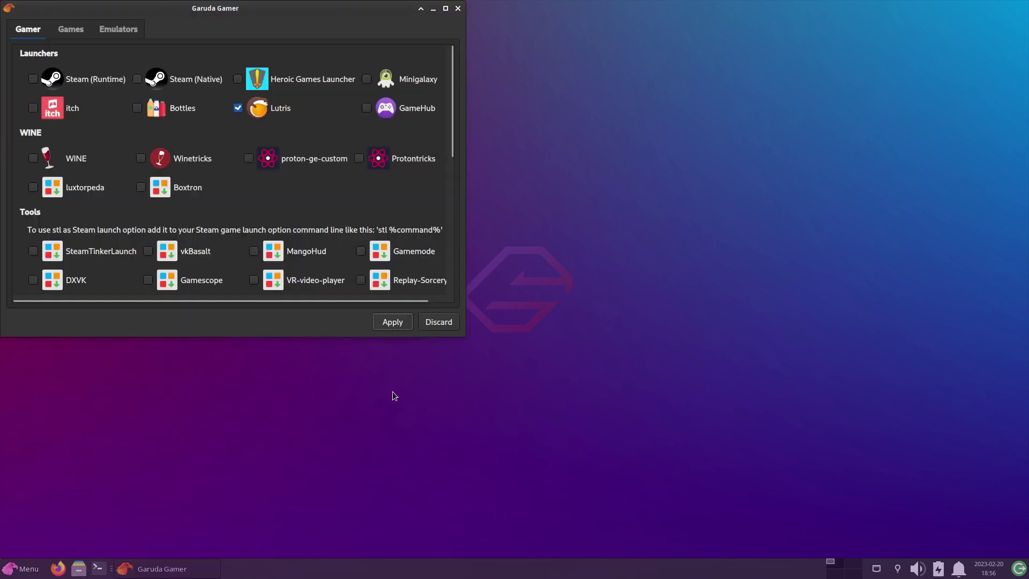
drag(155, 10, 443, 105)
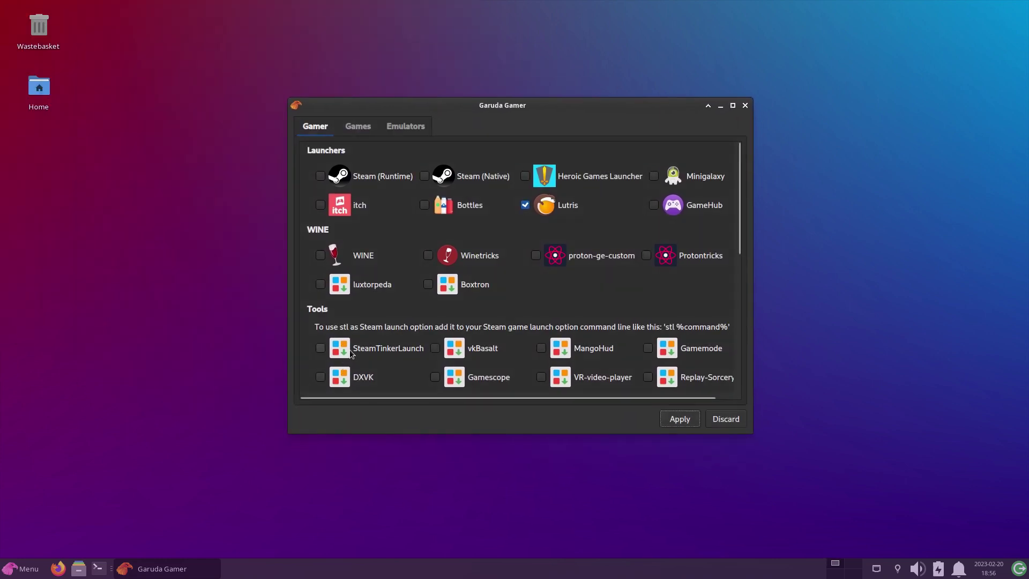
Install Steam (Native), authorising with the account password, and dismiss the finished terminal
mouse_move(346, 351)
mouse_move(594, 197)
click(424, 175)
click(678, 421)
text(••••••)
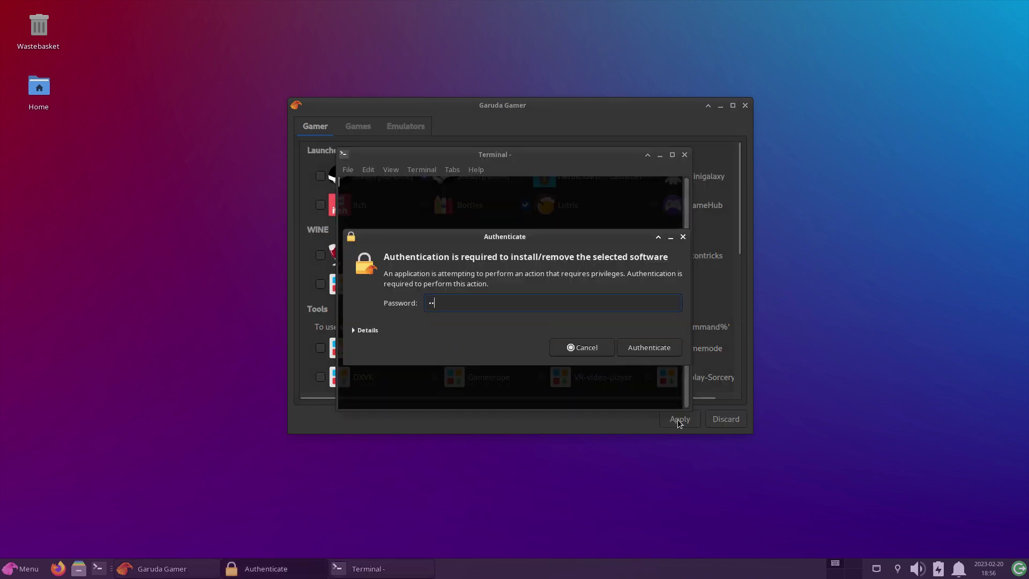
key(Return)
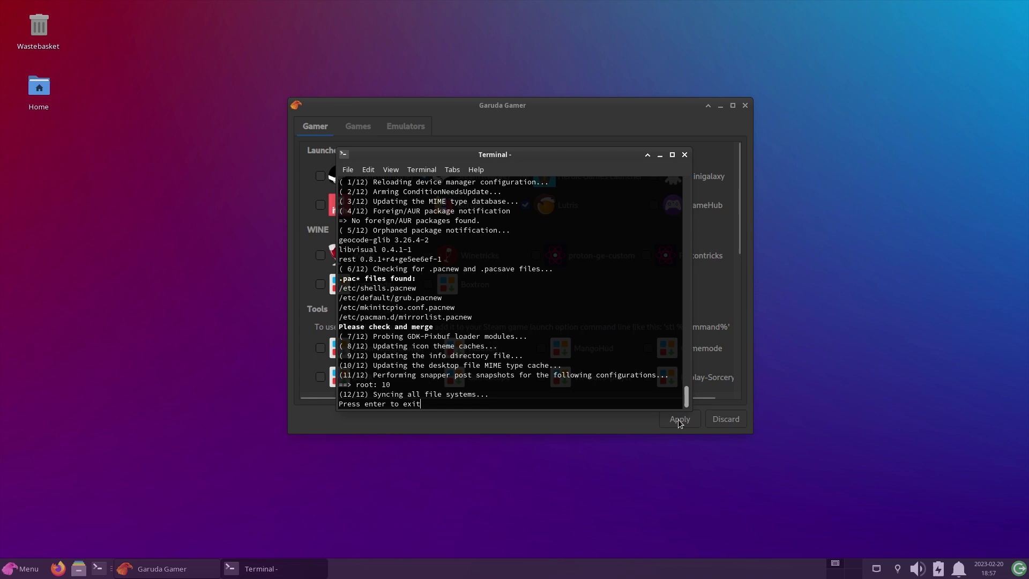
key(Return)
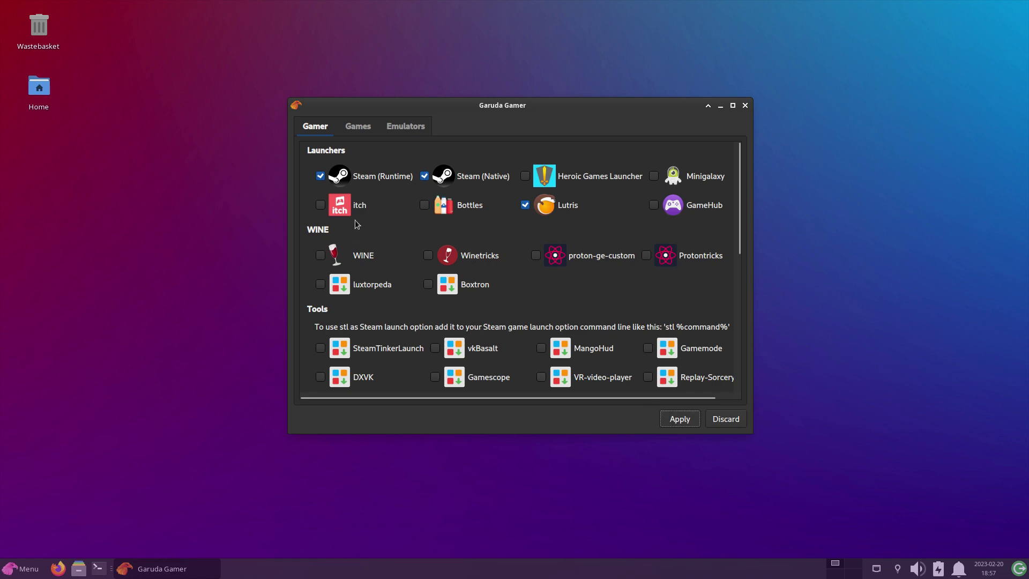
Browse the game categories on Garuda Gamer's Games tab
click(356, 127)
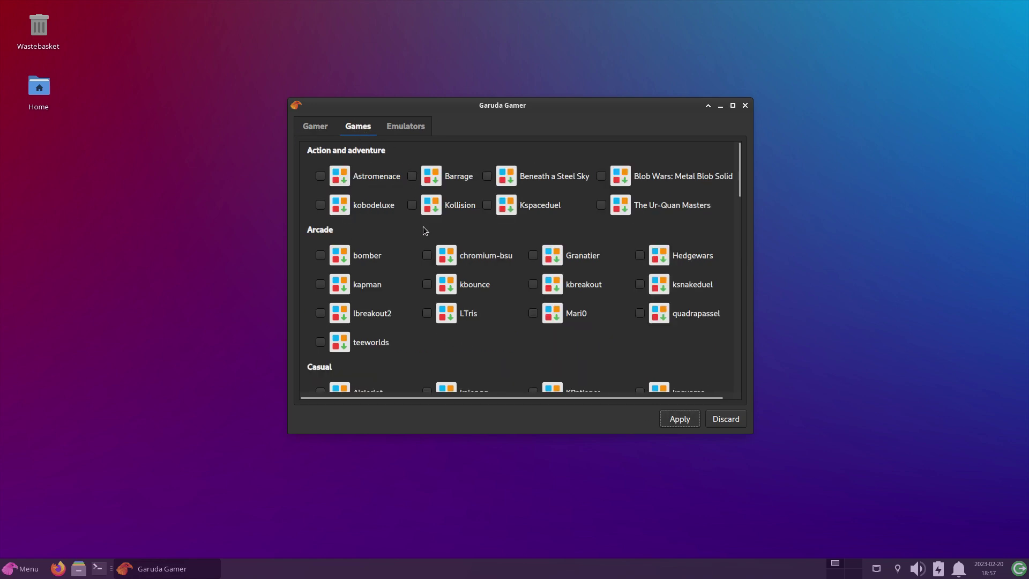
scroll(425, 231, down, 10)
scroll(423, 239, up, 3)
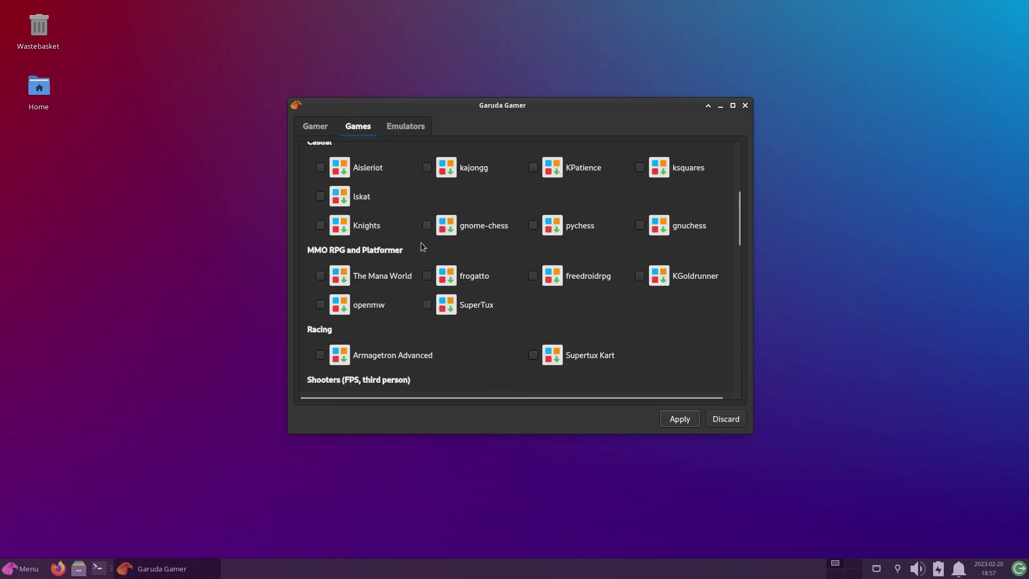
scroll(420, 247, up, 5)
Browse the Emulators tab listing RetroArch, Dolphin-Emu, PCSX2 and Yuzu
click(409, 129)
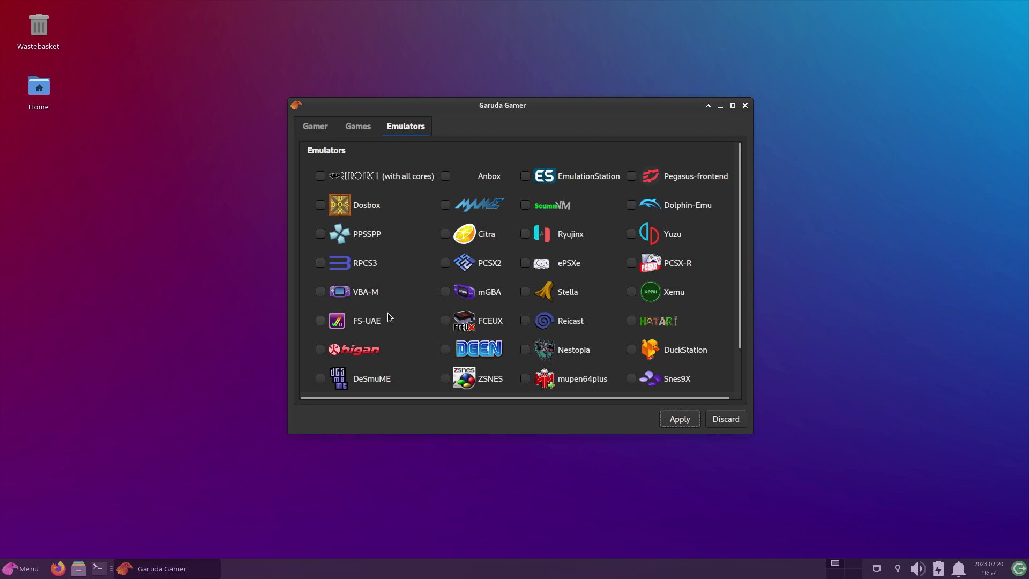
scroll(623, 266, down, 2)
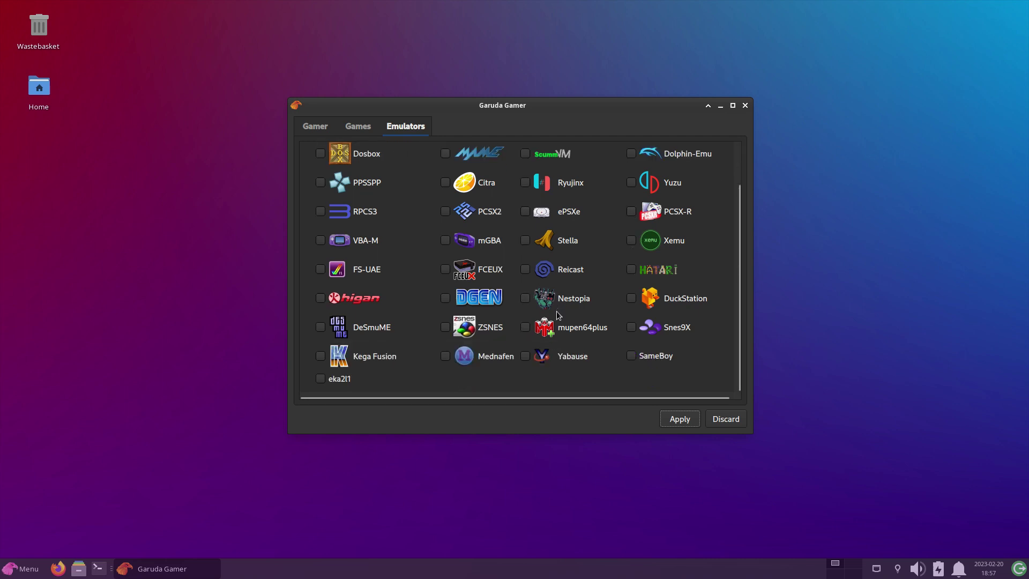
scroll(560, 316, up, 2)
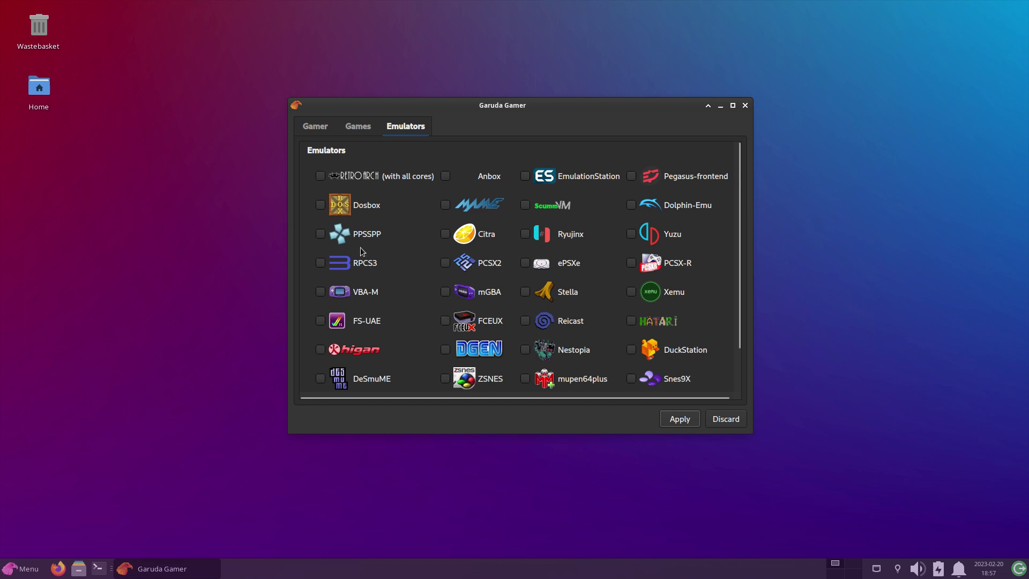
Install Dosbox with sdl_net and sdl_sound, authorising with the account password
click(323, 207)
click(674, 423)
text(******)
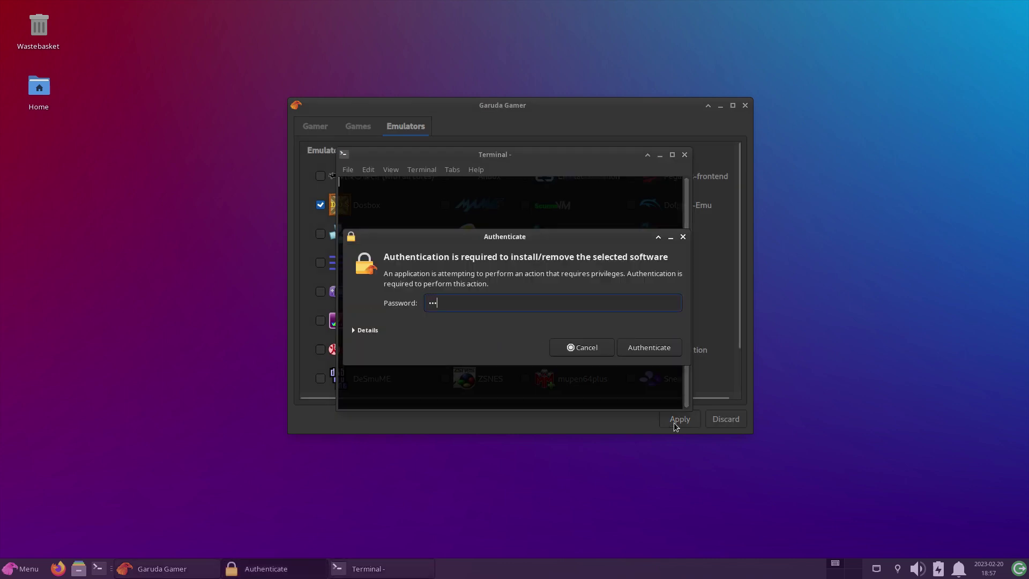
key(Return)
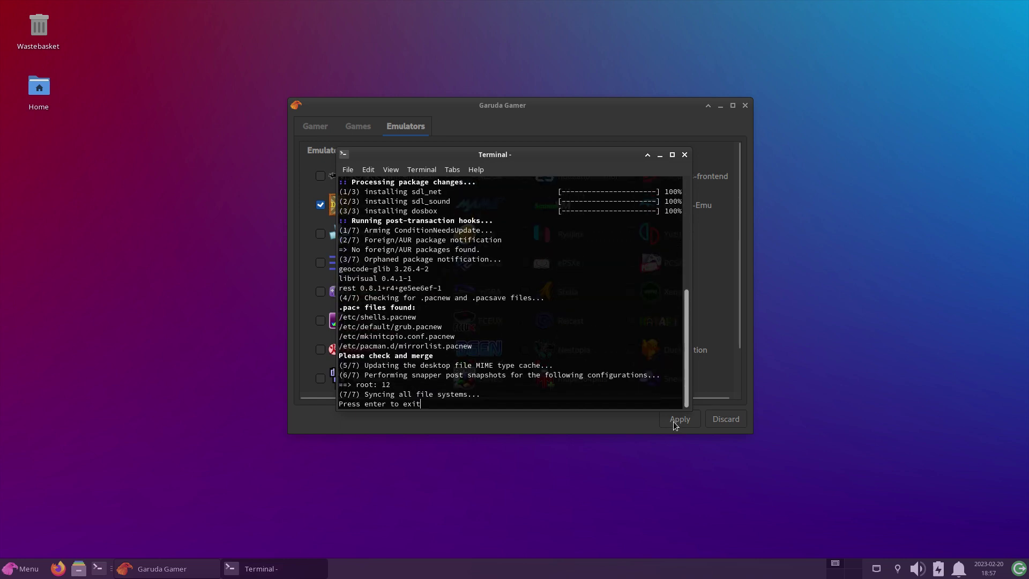
key(Return)
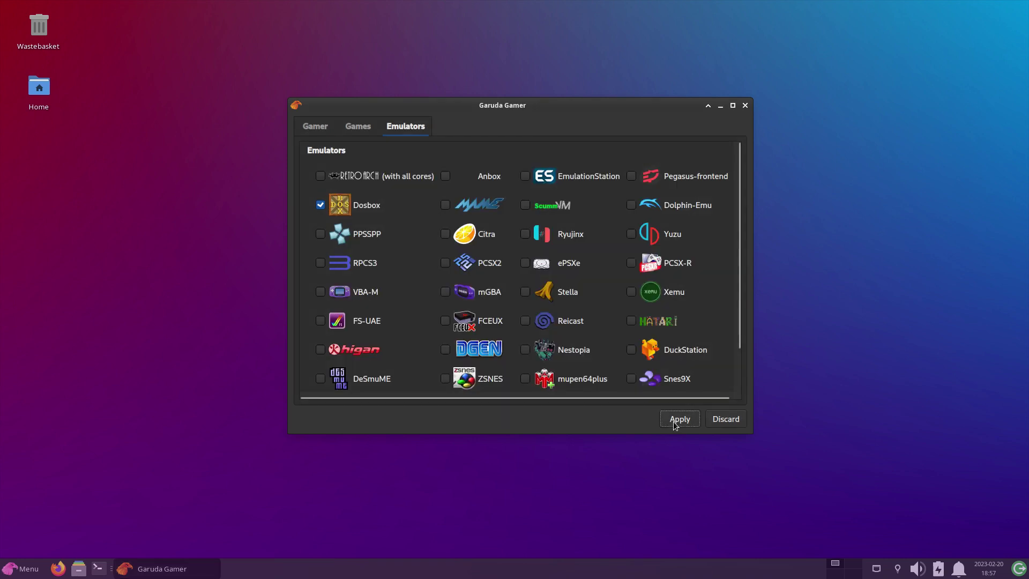
Close Garuda Gamer and confirm Dosbox, Lutris and Steam appear under Games in the Whisker Menu
click(745, 105)
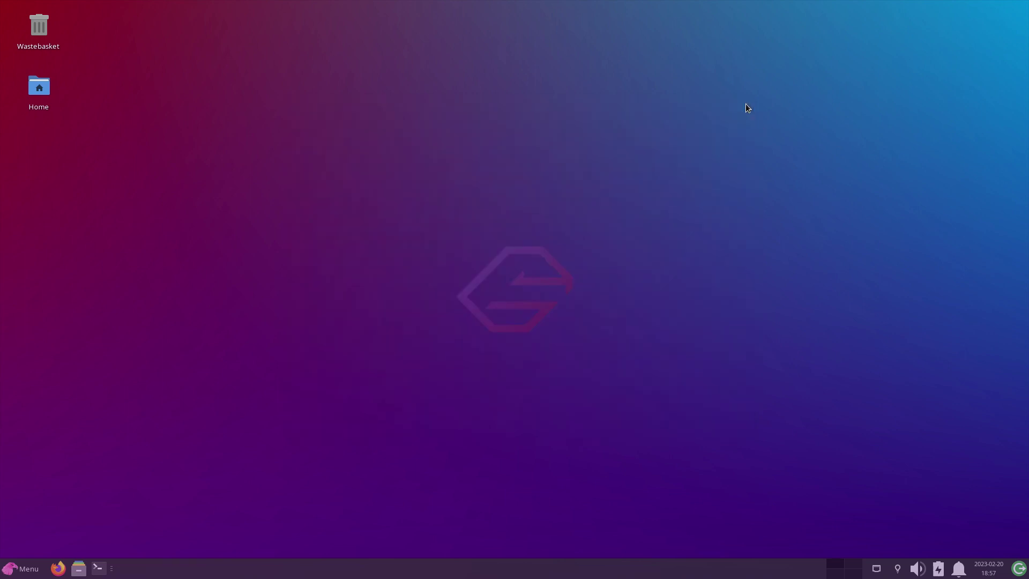
click(29, 572)
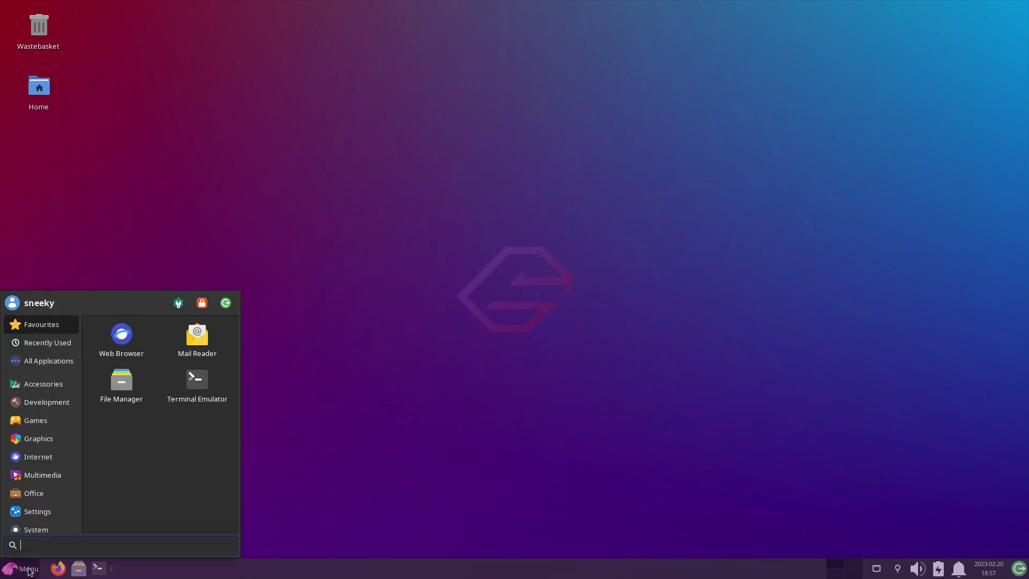
click(41, 424)
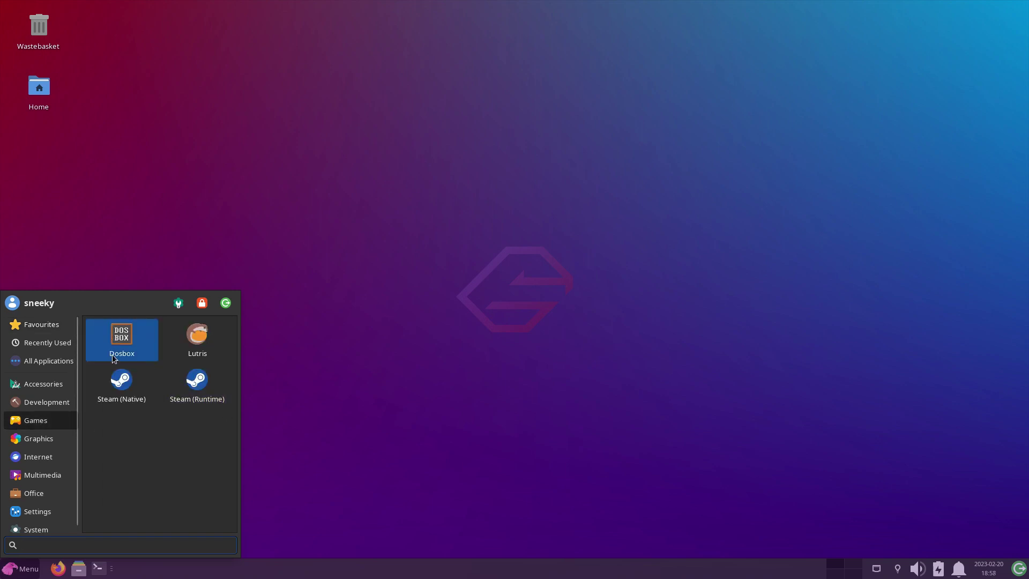
click(521, 320)
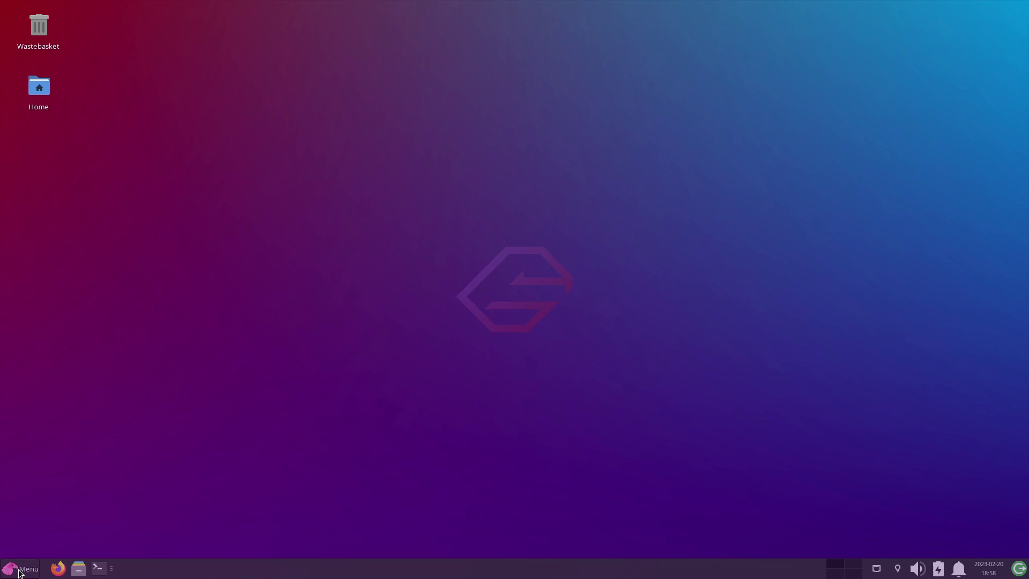
Browse the Graphics, Internet, Multimedia and Office categories of the Whisker Menu, then dismiss it
click(20, 571)
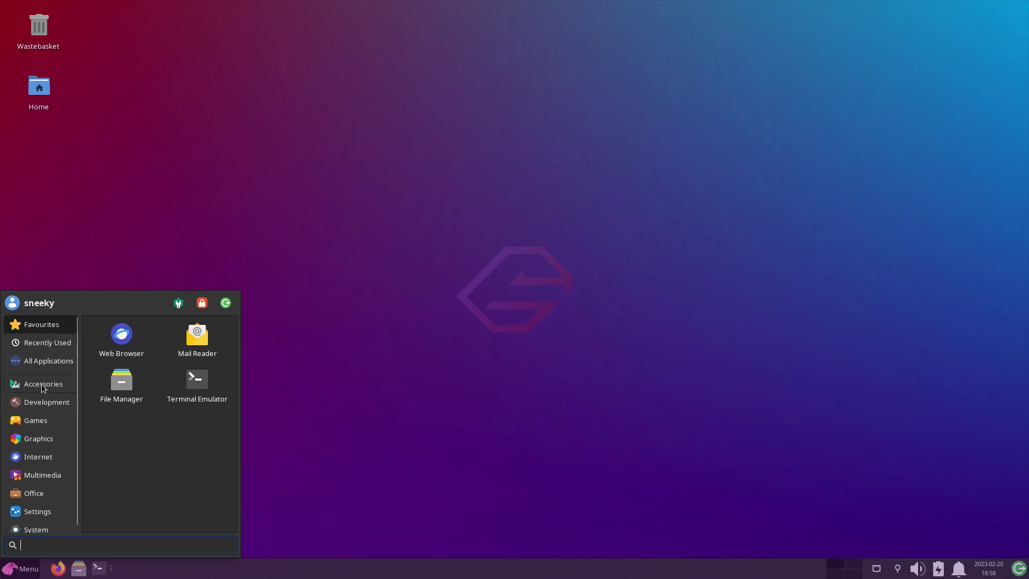
click(46, 438)
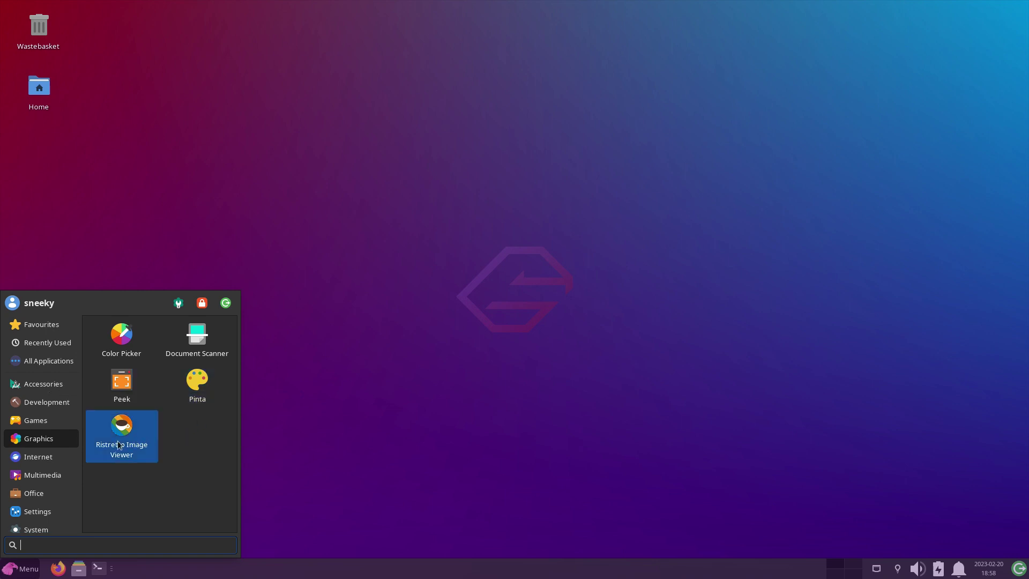
click(54, 458)
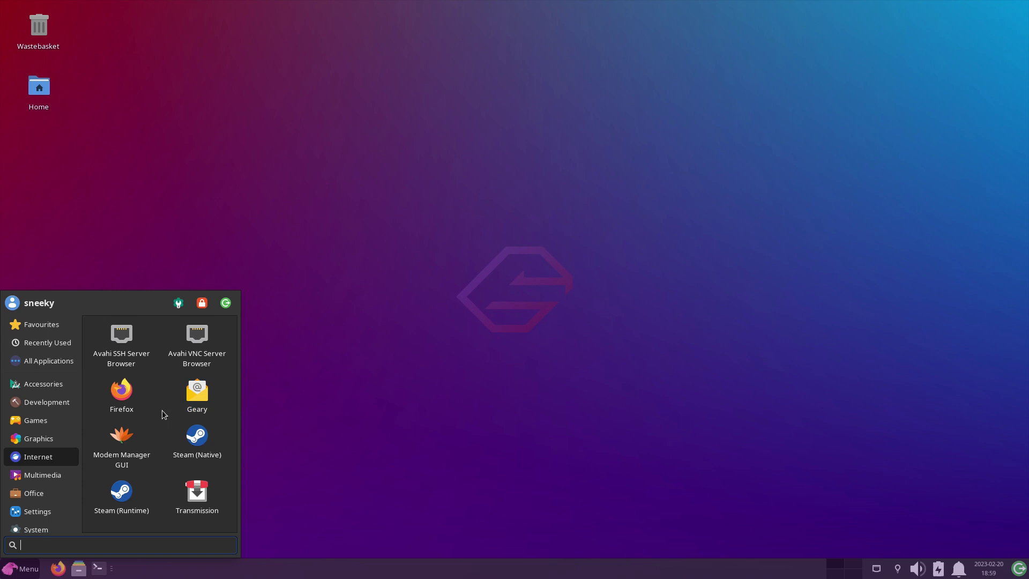
click(28, 478)
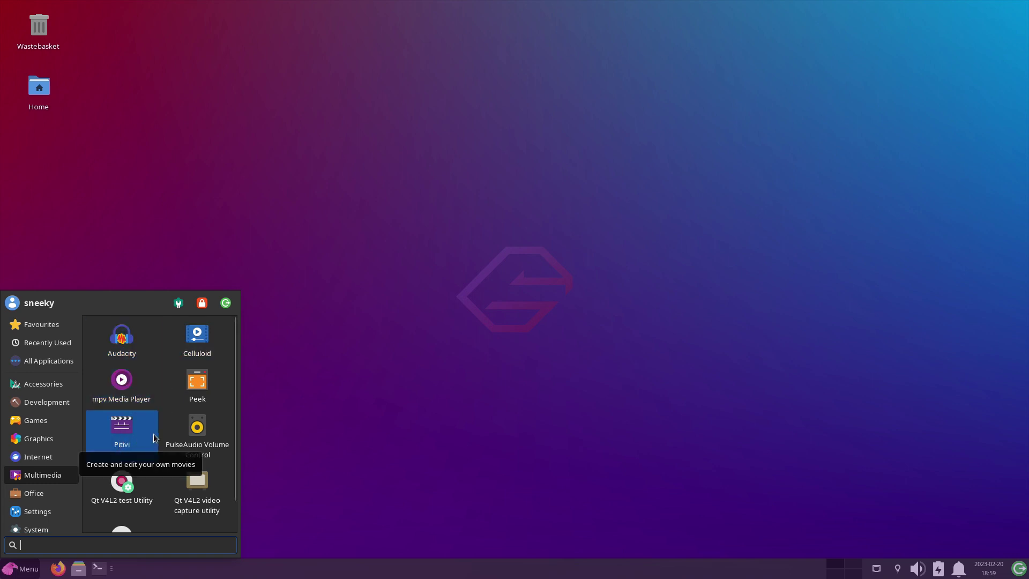
scroll(193, 435, down, 1)
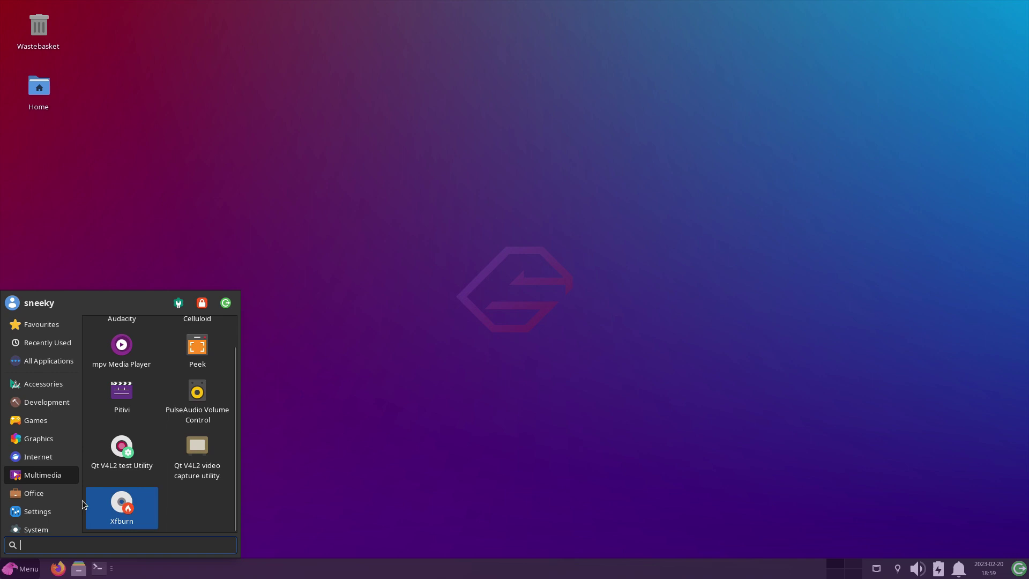
click(29, 493)
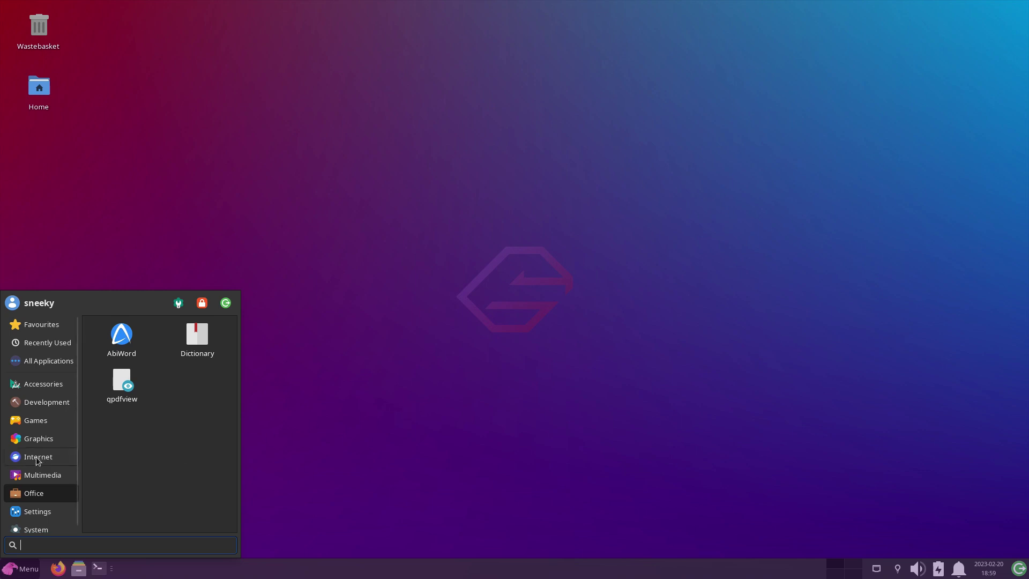
click(446, 233)
Set the desktop background to the 3D red-and-black Garuda logo wallpaper in Desktop Settings
right_click(446, 234)
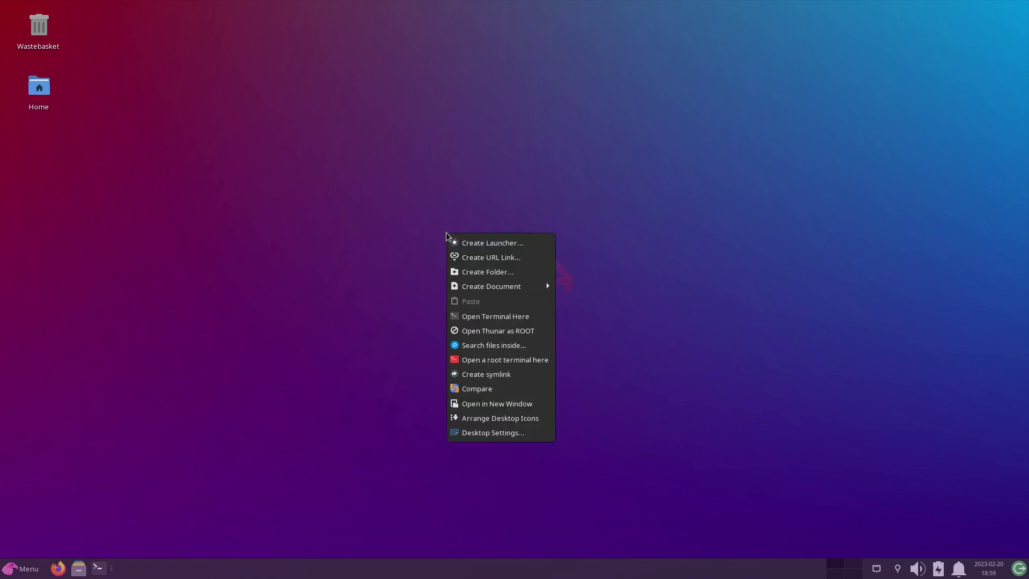
click(511, 430)
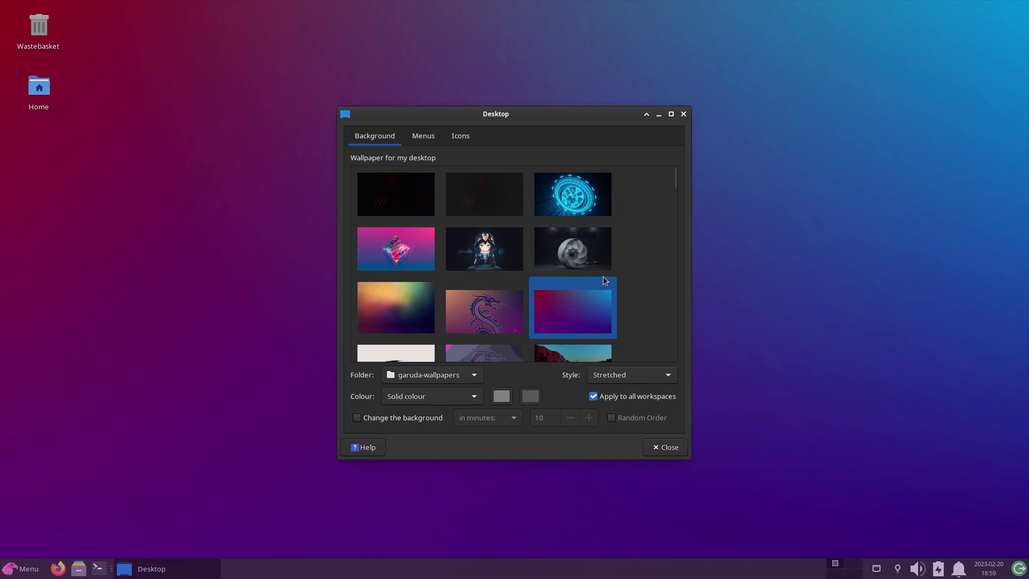
scroll(616, 265, down, 5)
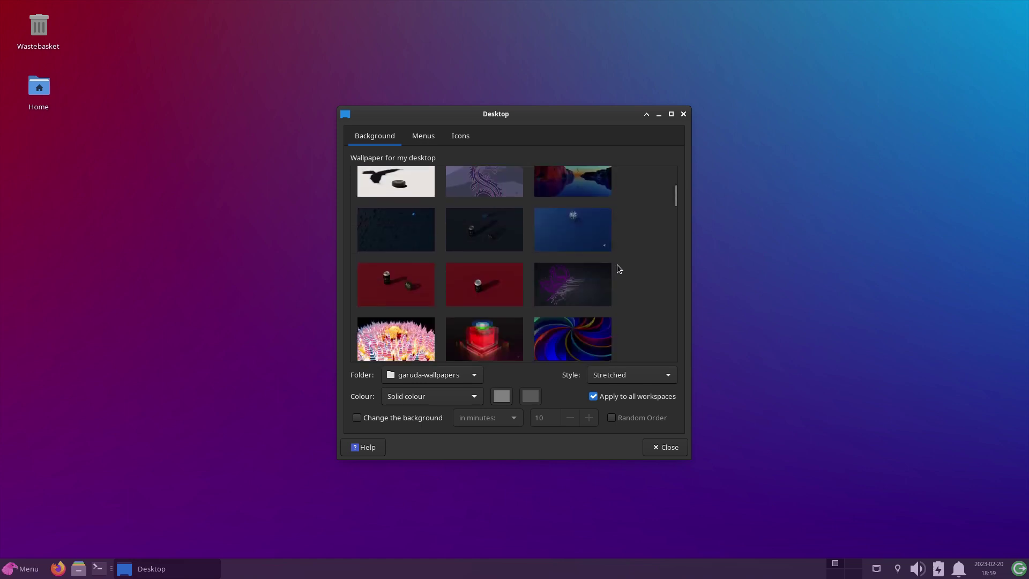
scroll(617, 265, down, 8)
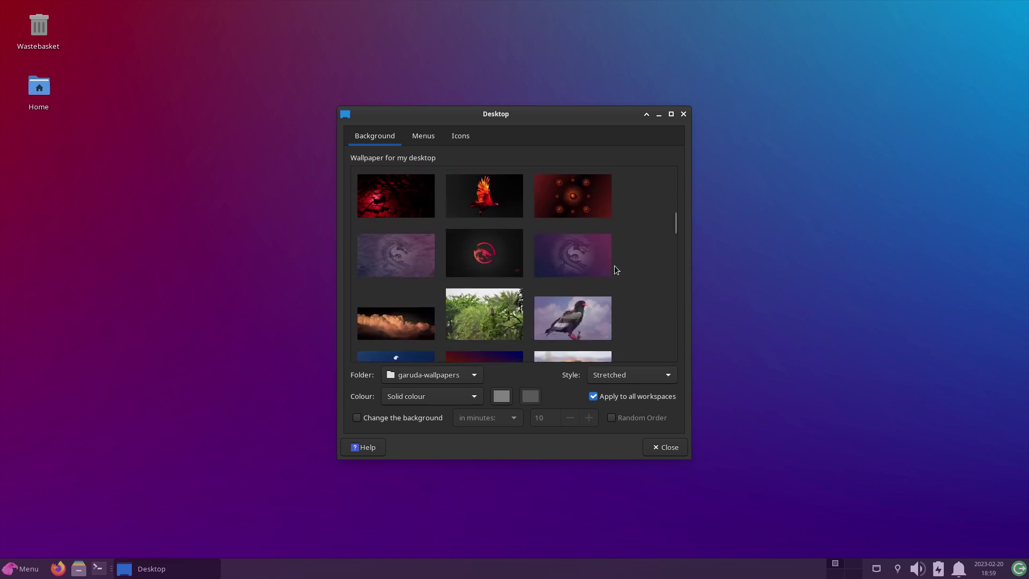
scroll(614, 265, down, 5)
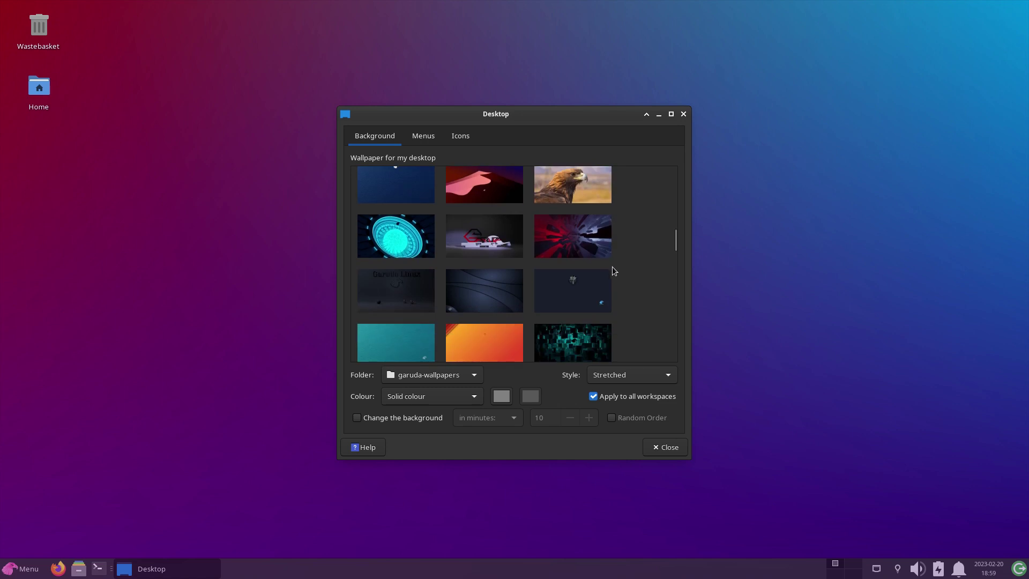
click(485, 248)
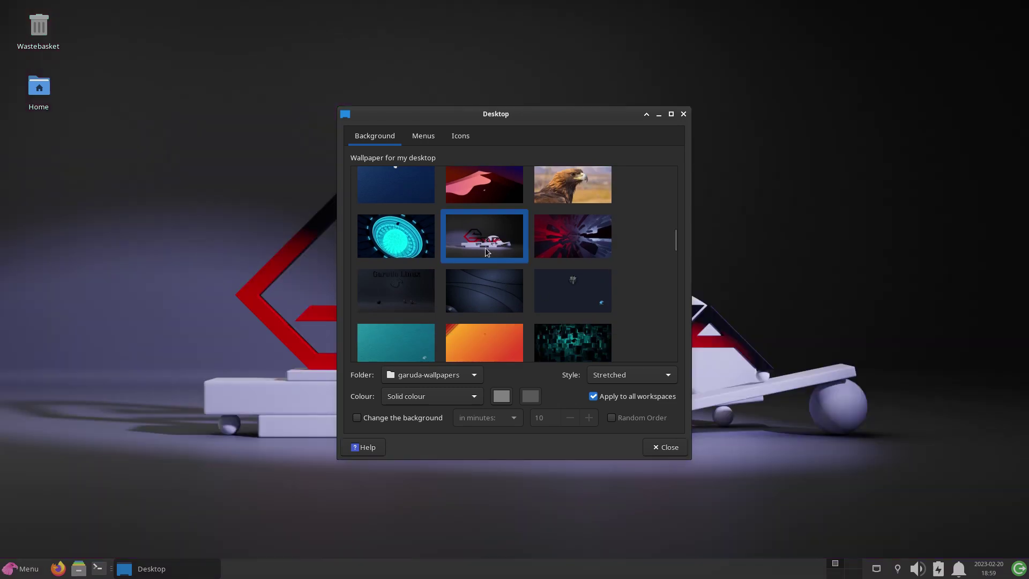
click(668, 448)
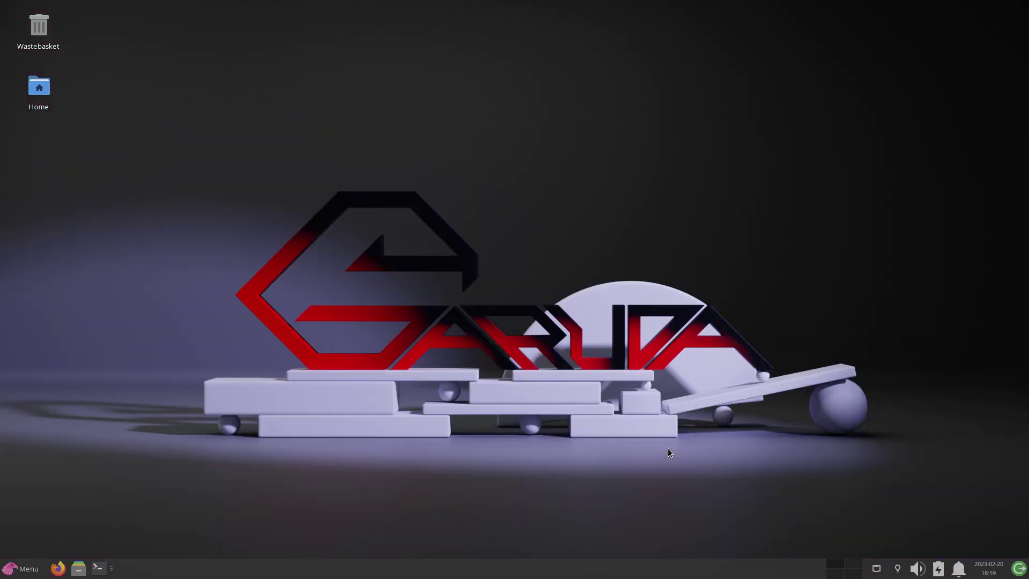